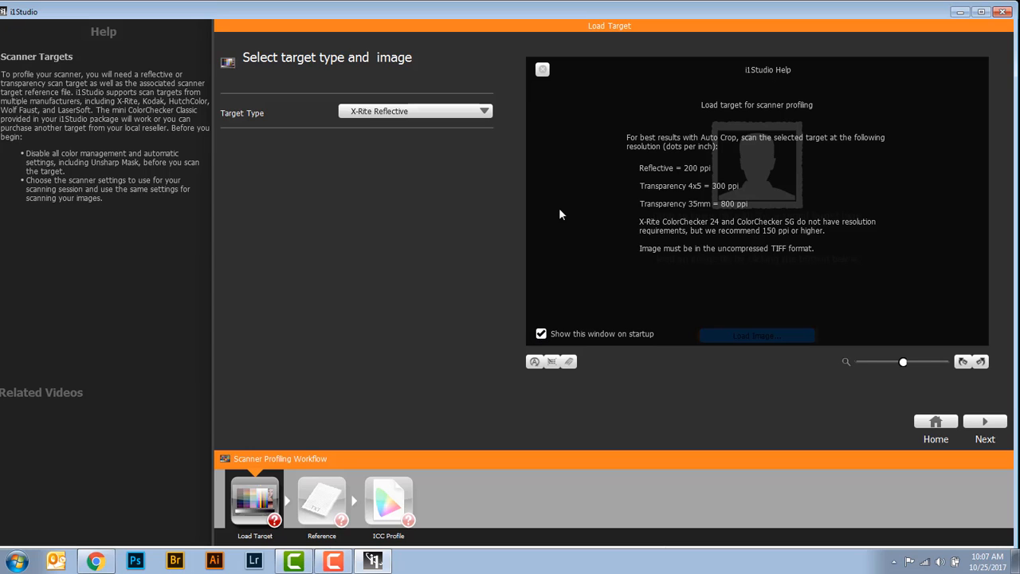
Dismiss the scanner target help overlay, review the supported target types and choose X-Rite Reflective
left_click(543, 71)
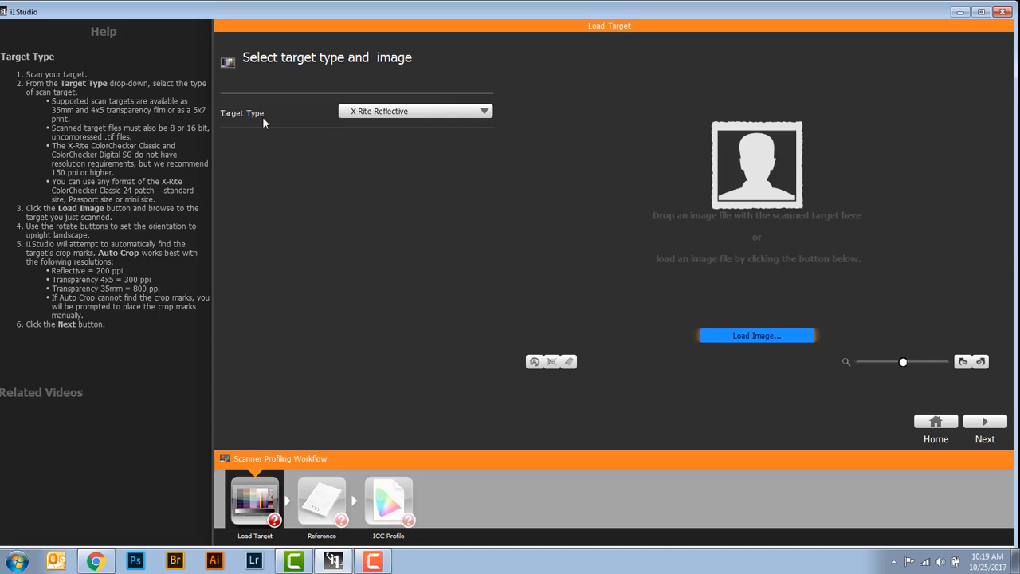
left_click(438, 114)
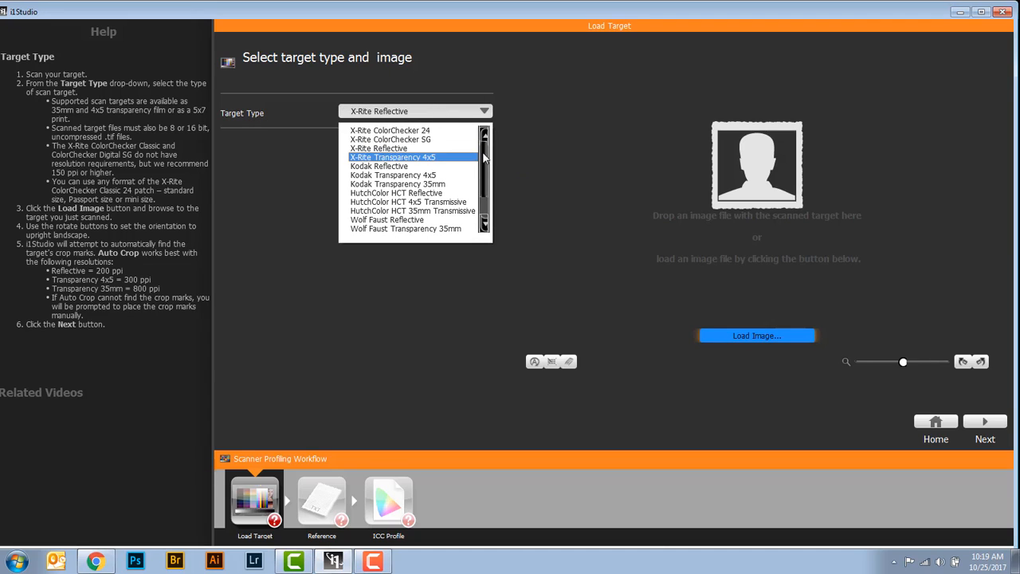
left_click_drag(483, 157, 484, 172)
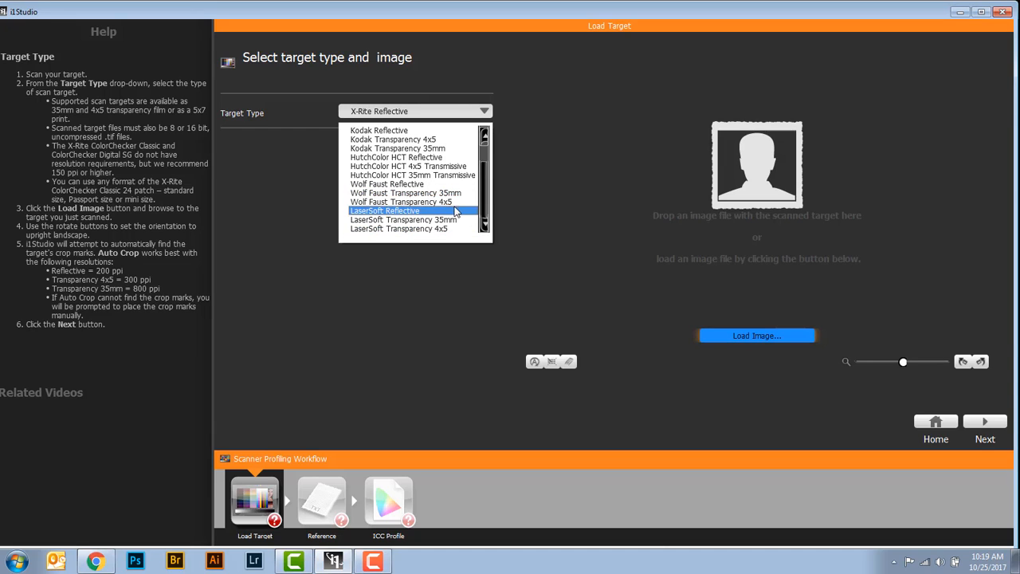
scroll(414, 166, "up", 2)
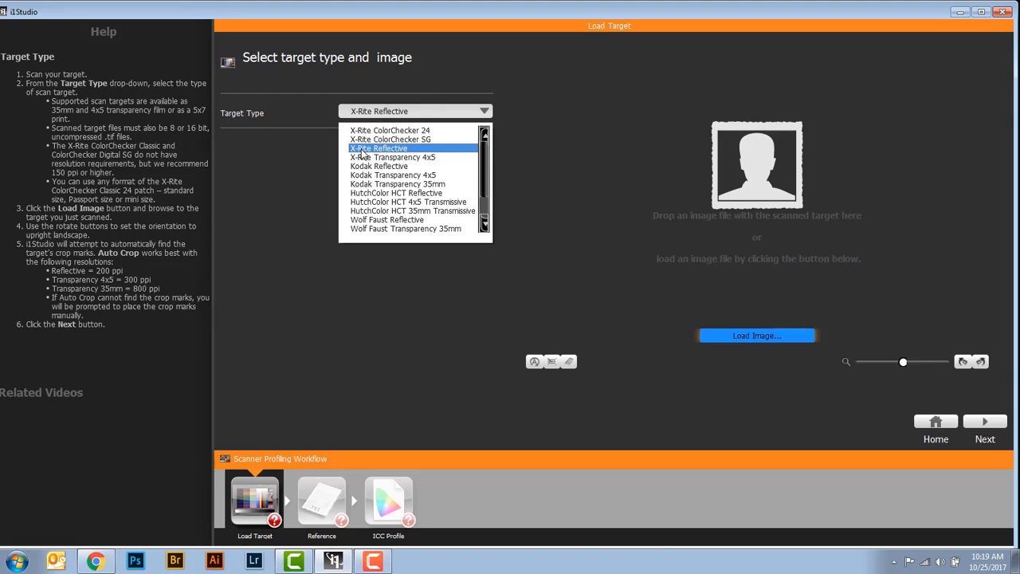
left_click(361, 153)
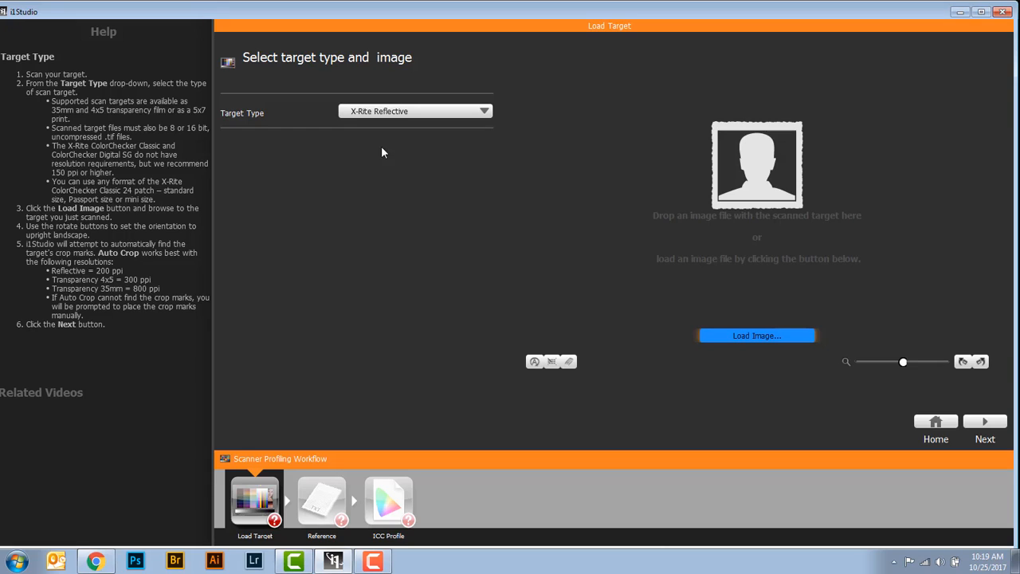
Load the scanned target image IT8_200.tif from the i1Studio_moved from desktop folder
left_click(729, 337)
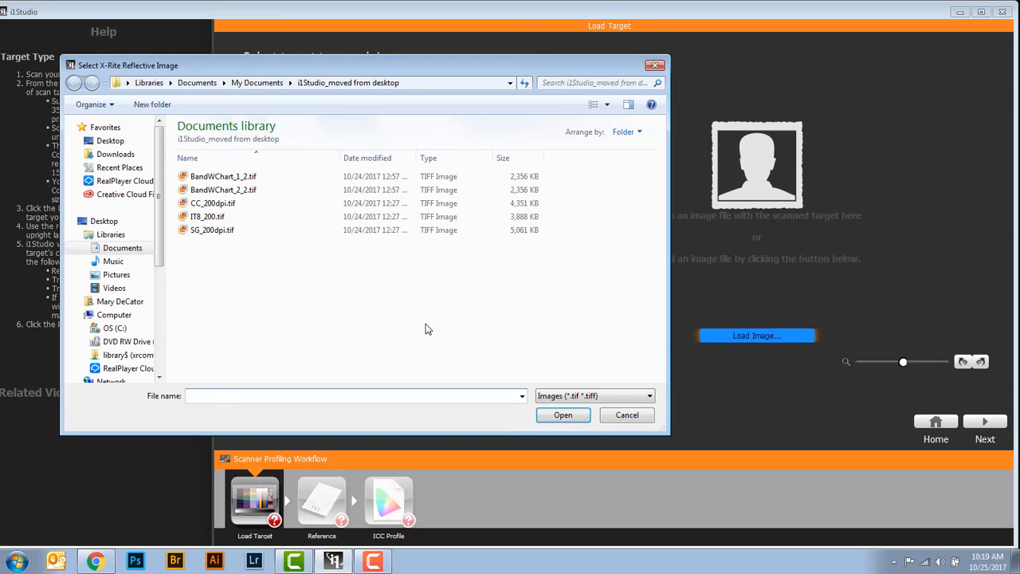
left_click(204, 222)
left_click(570, 417)
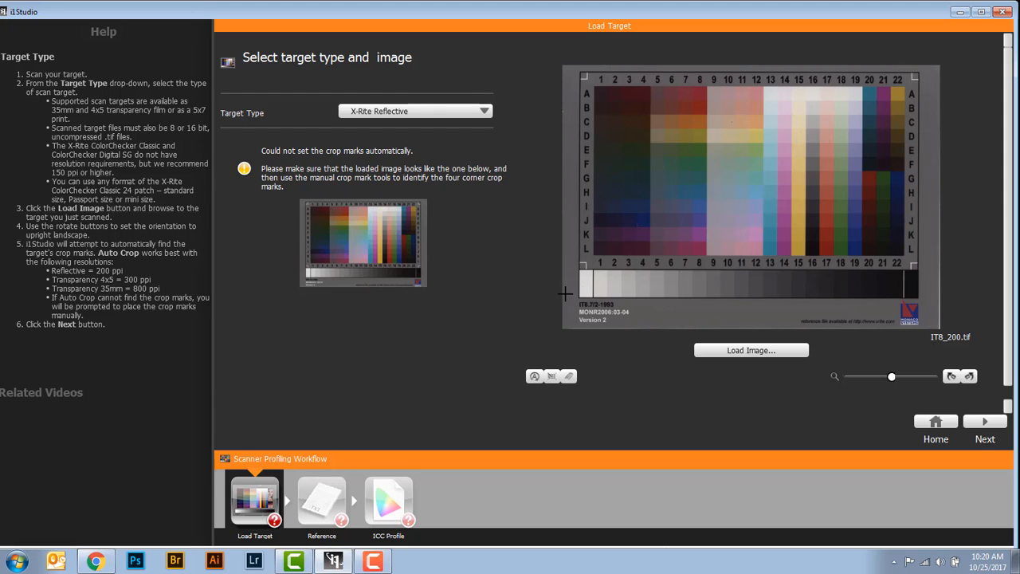
Place manual crop marks on the four white L-shaped corner marks of the scanned IT8 target
left_click(585, 79)
left_click(586, 264)
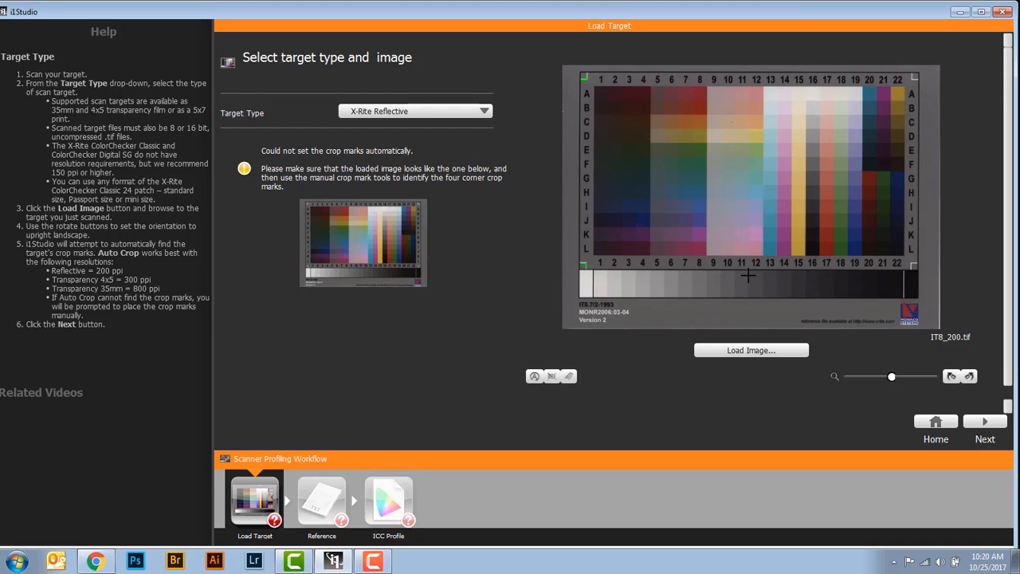
left_click(909, 264)
left_click(912, 79)
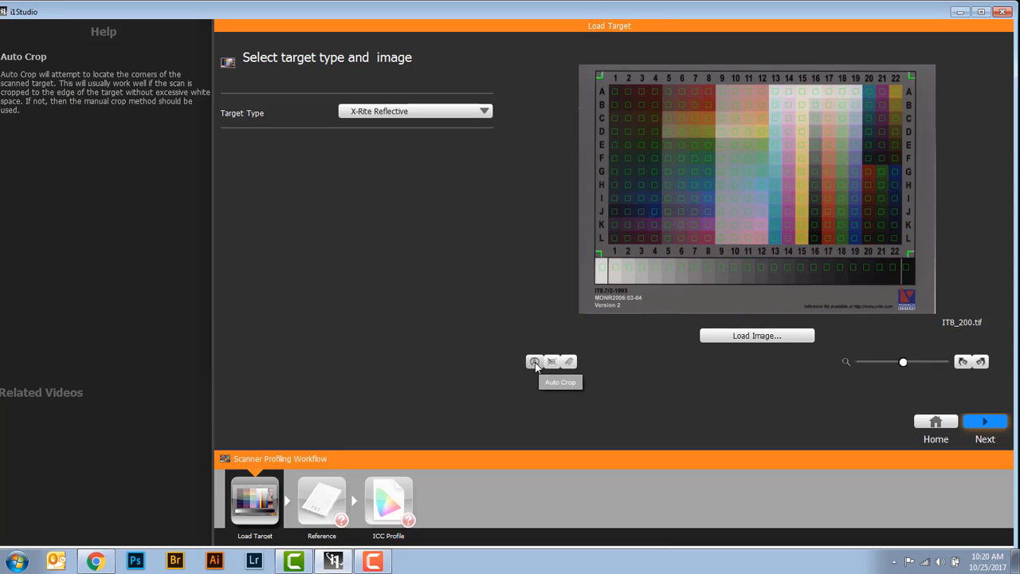
Erase the crop marks and try Auto Crop on the scanned target
left_click(568, 362)
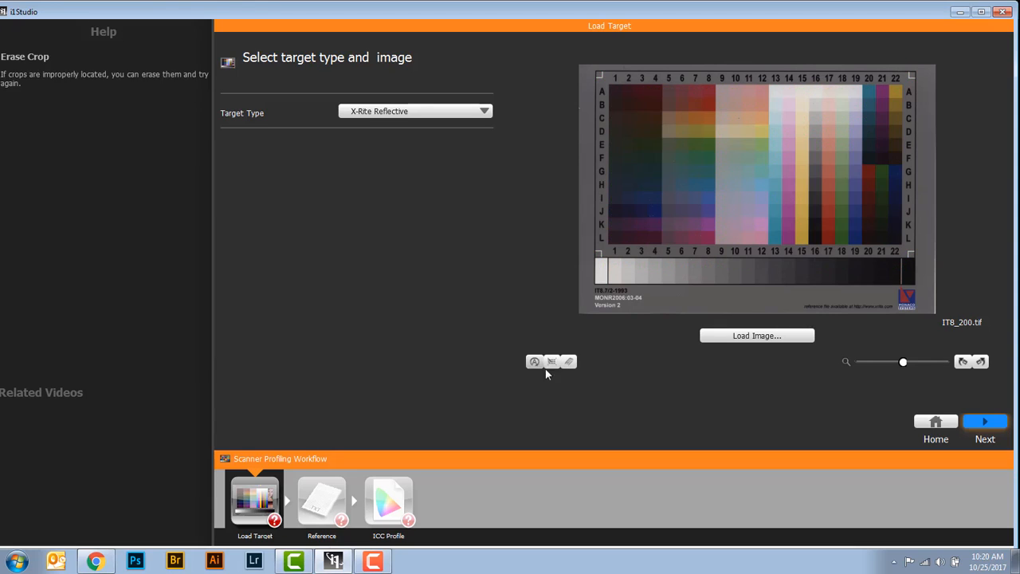
left_click(535, 364)
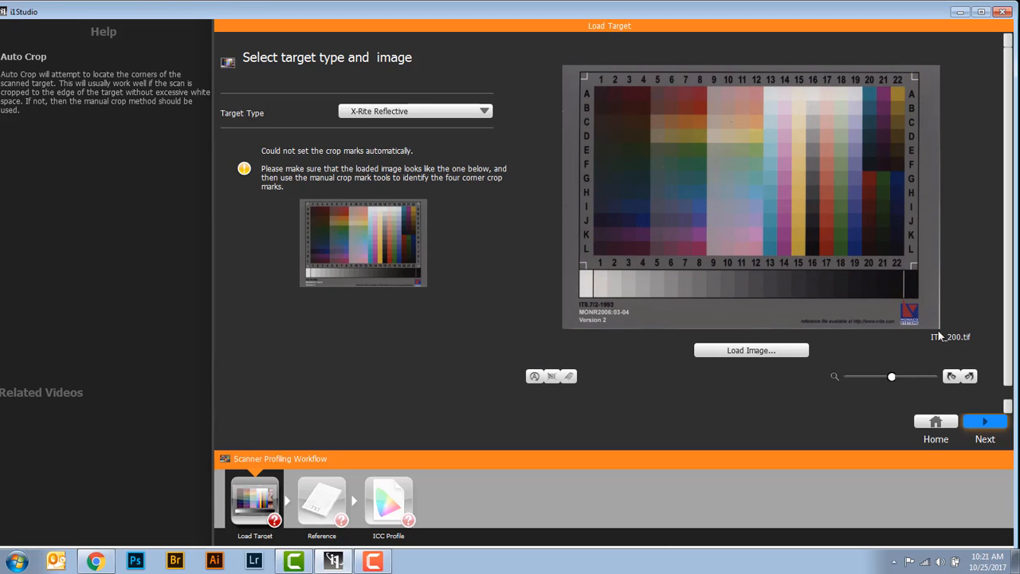
Use Manual Crop to mark all four L-shaped corners of the enlarged target, and continue to the reference file stage
mouse_move(892, 378)
left_mouse_down()
mouse_move(930, 378)
mouse_move(899, 377)
left_mouse_up()
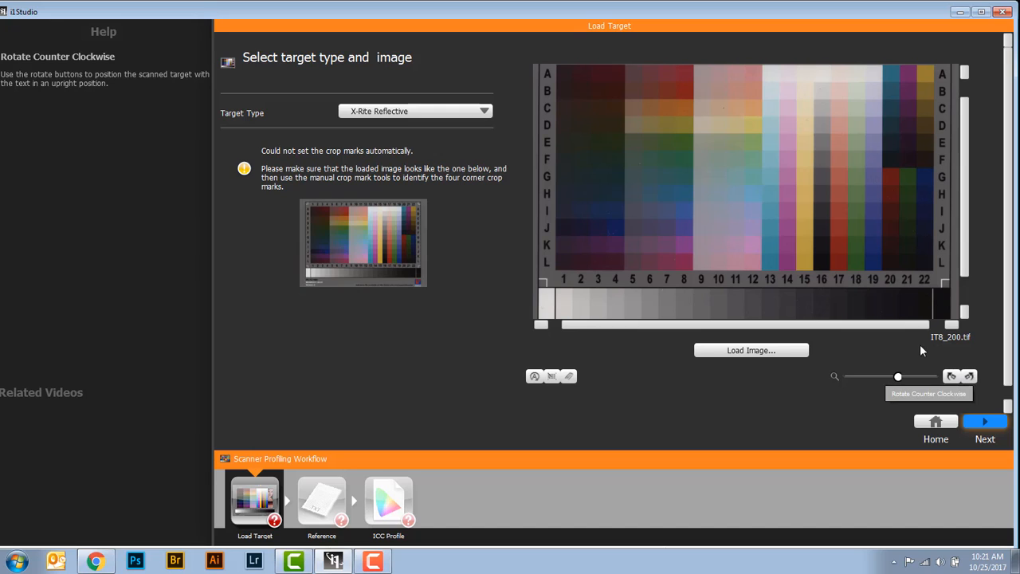
left_click(555, 379)
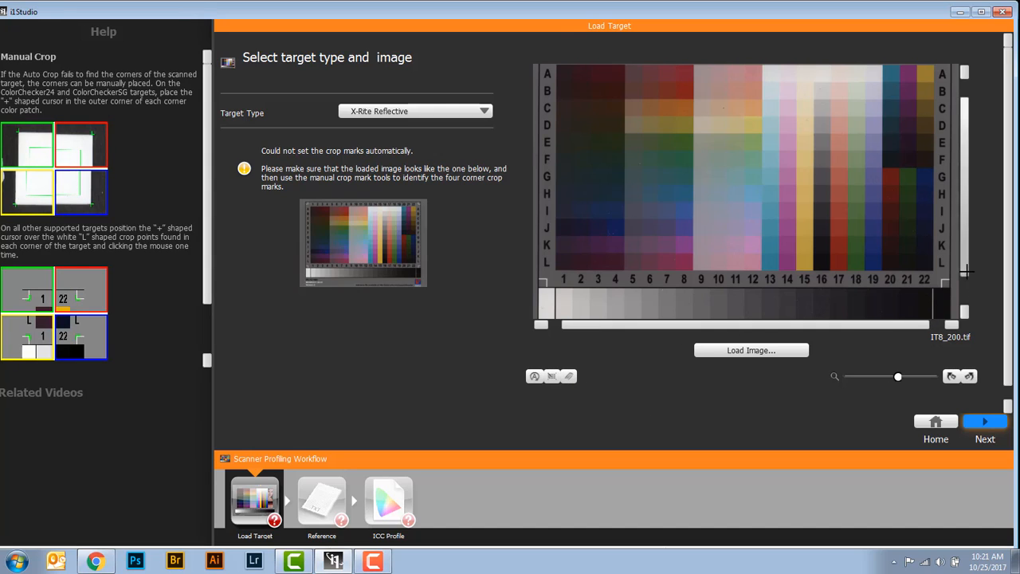
left_click_drag(967, 264, 967, 243)
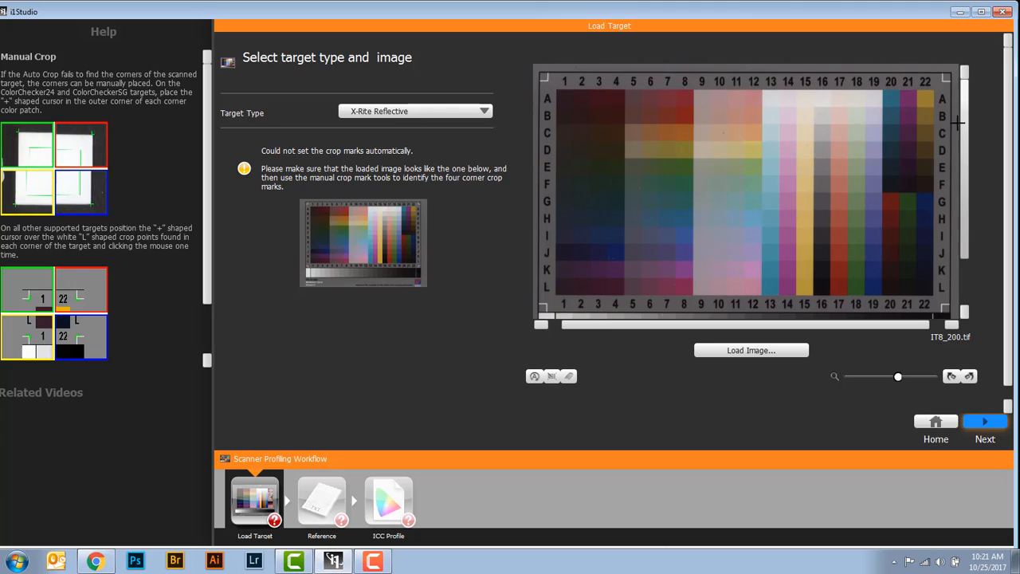
left_click(943, 80)
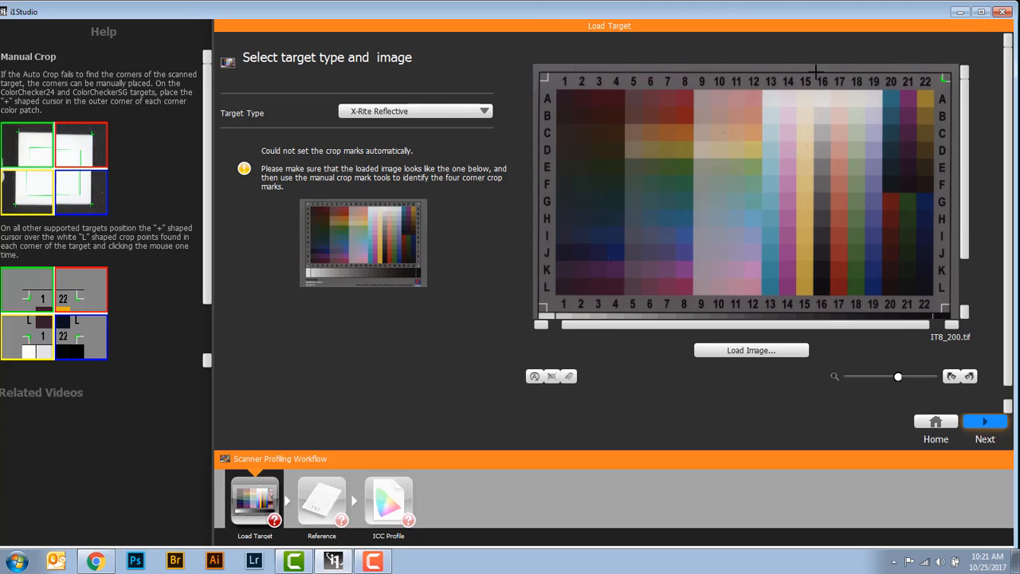
left_click(545, 81)
left_click_drag(965, 108, 967, 159)
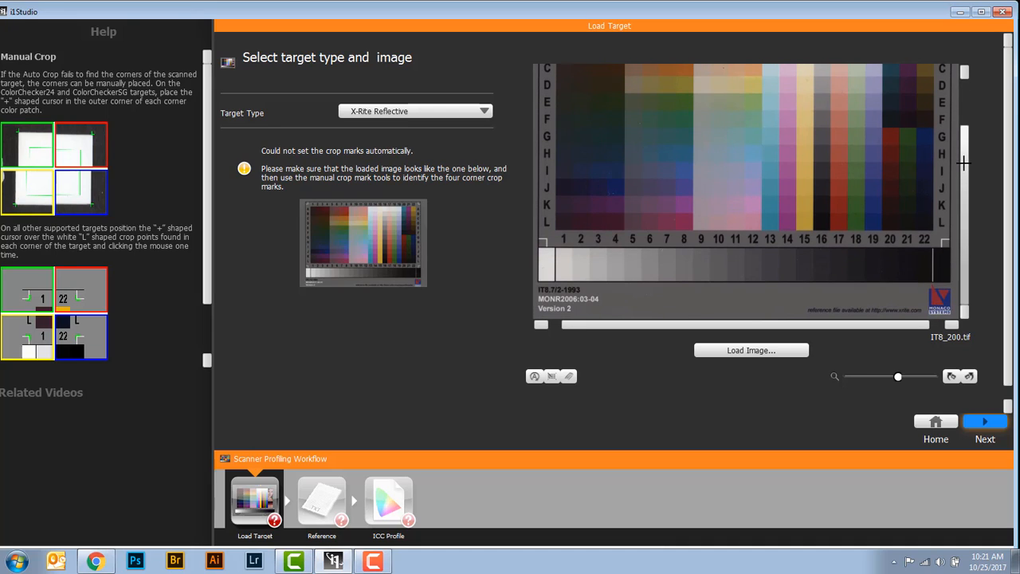
left_click(943, 239)
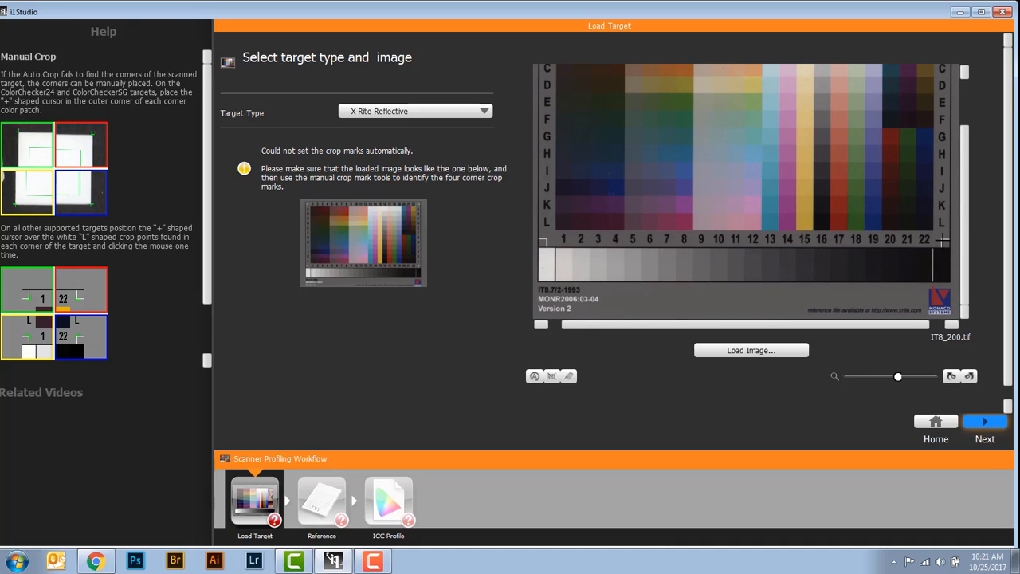
left_click(546, 238)
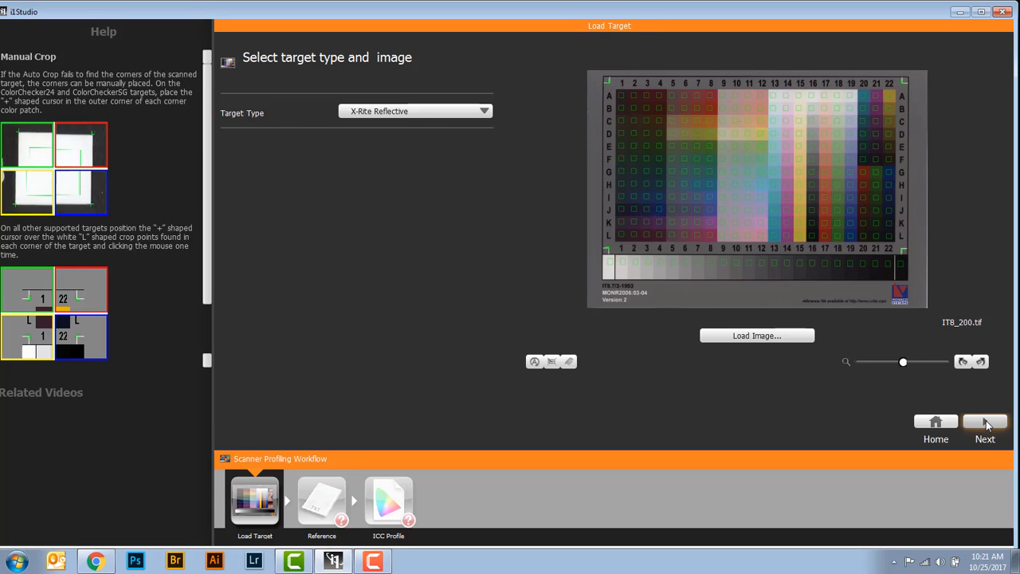
left_click(986, 423)
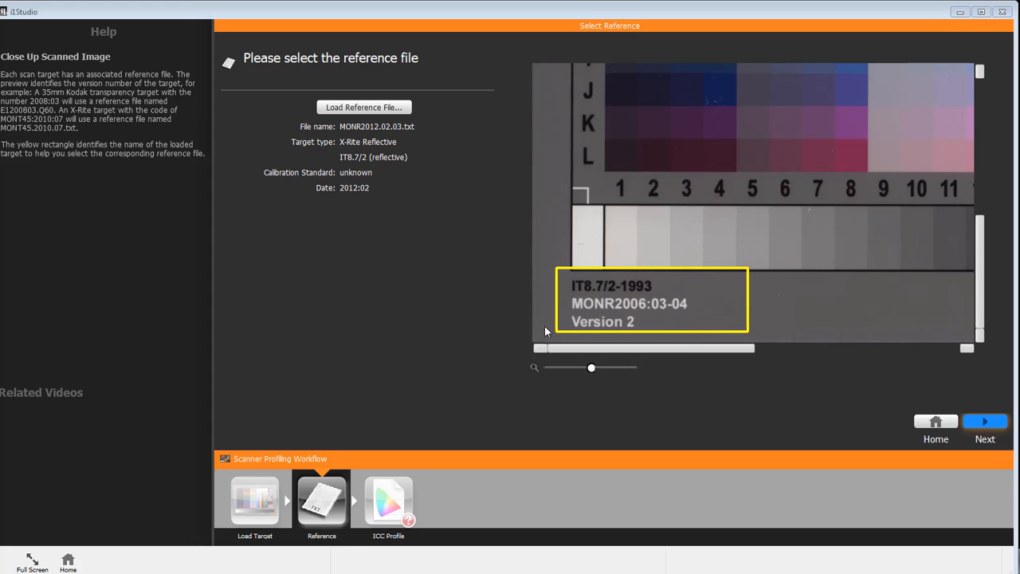
Look through the available reference files, keep MONR2012.02.03.txt loaded, and continue to the ICC profile stage
left_click(349, 108)
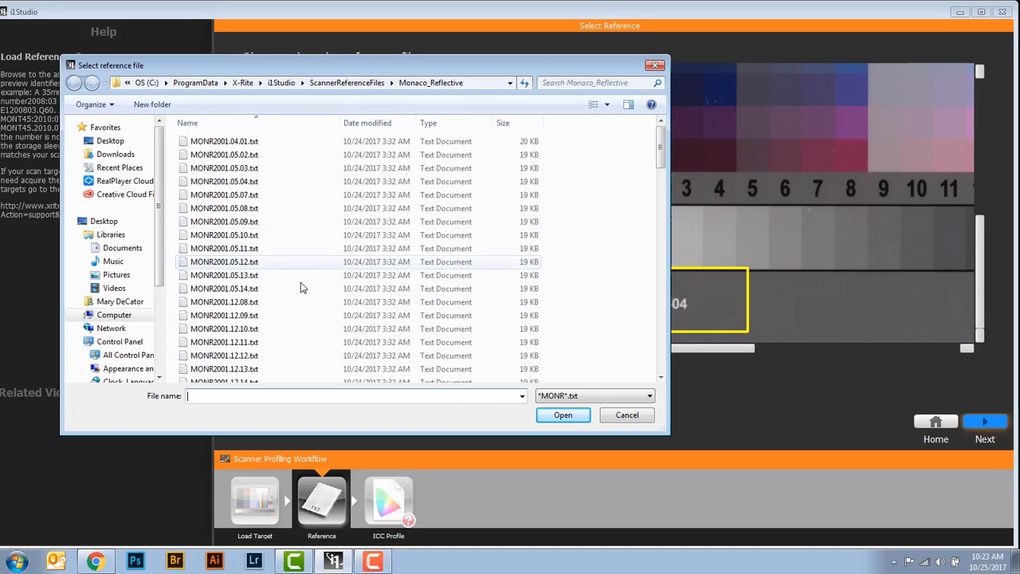
left_click(652, 67)
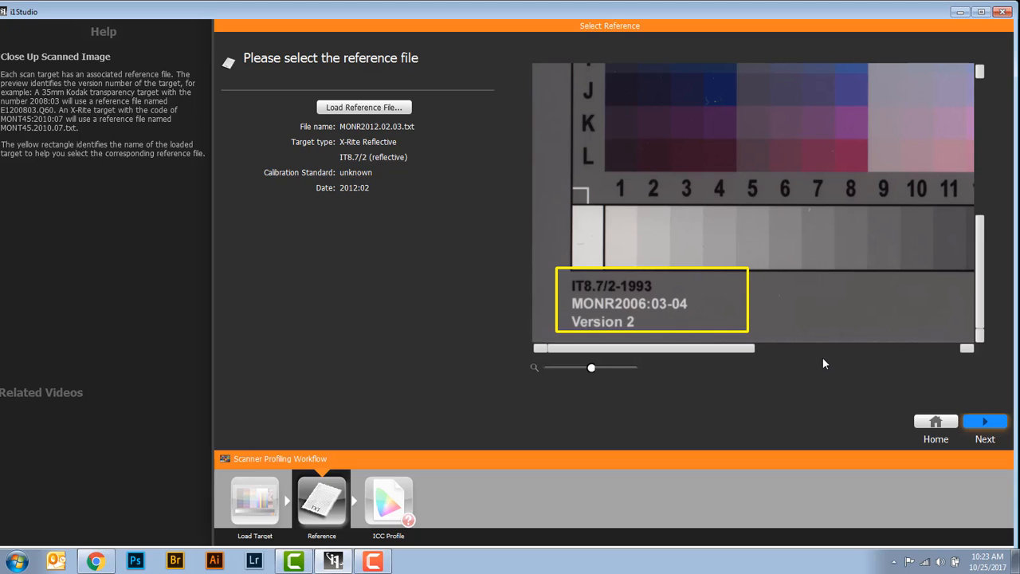
left_click(986, 424)
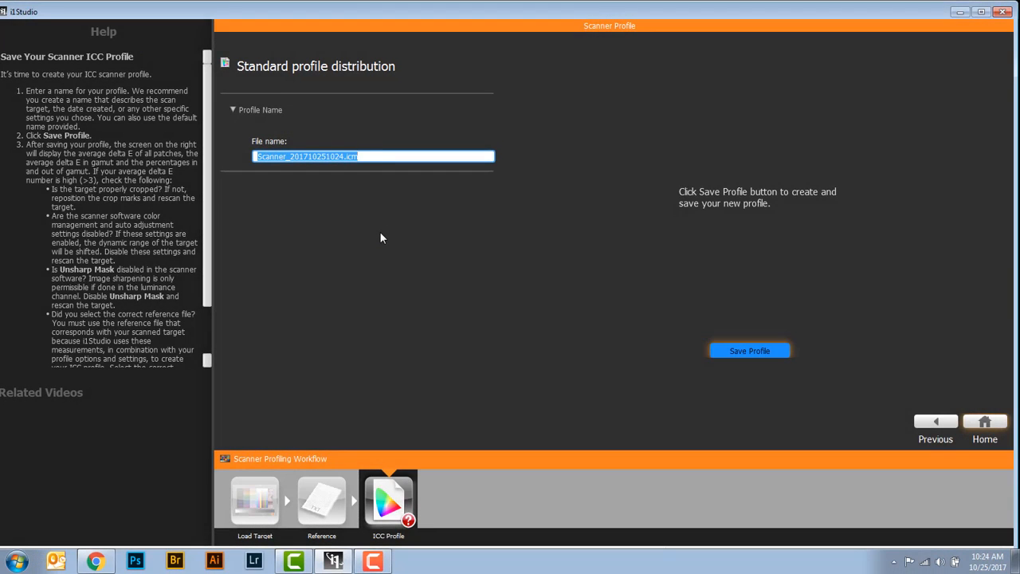
Name the scanner profile Epsonv850_Scanner_201710251024.icm and save it
left_click(292, 157)
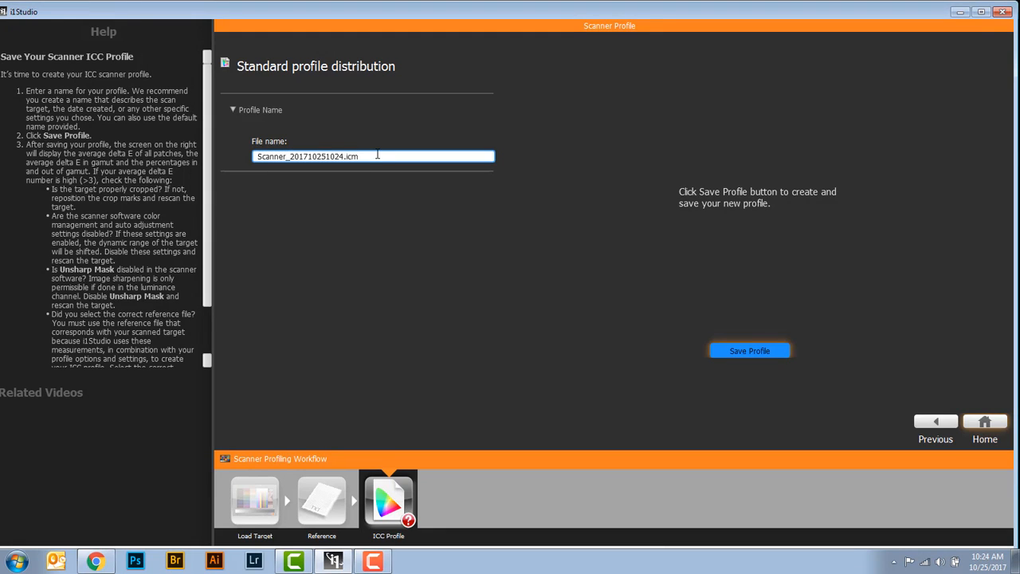
left_click_drag(291, 156, 348, 156)
key("End")
left_click_drag(289, 156, 254, 156)
key("Left")
type("Epson")
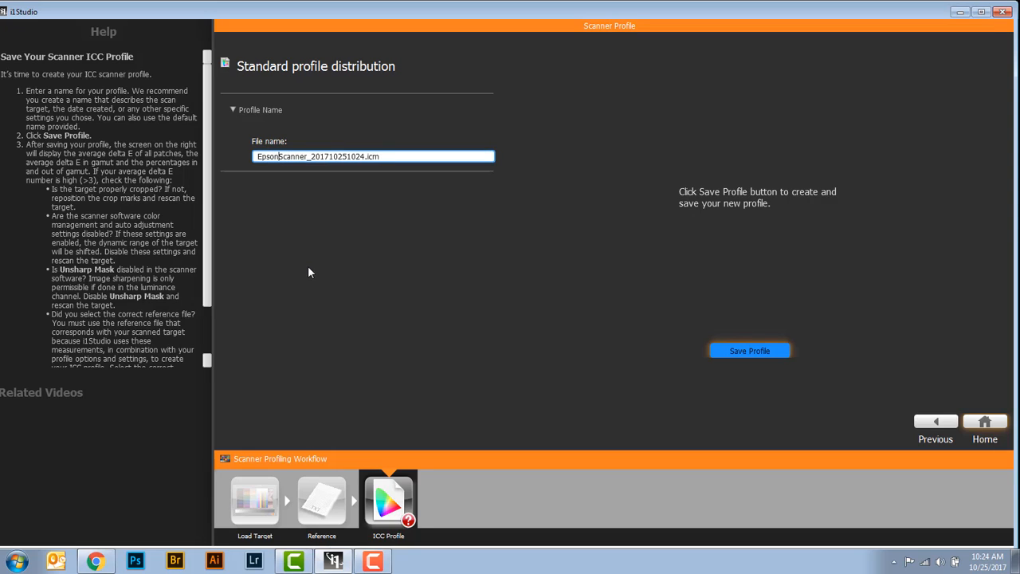
type("v850")
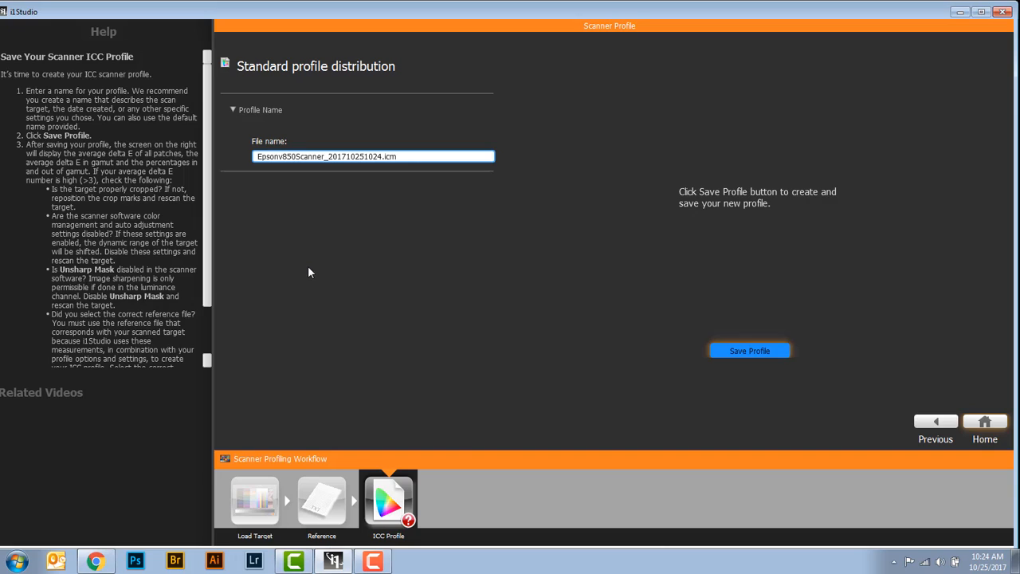
type("_")
left_click(740, 353)
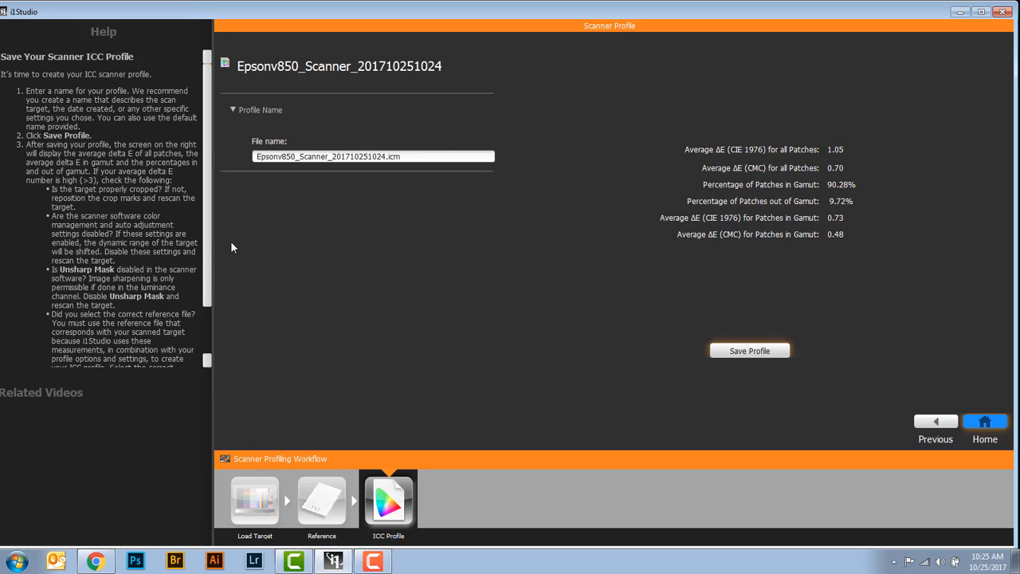
Read the rest of the help on saving the scanner profile and return to the home screen
scroll(202, 306, "down", 3)
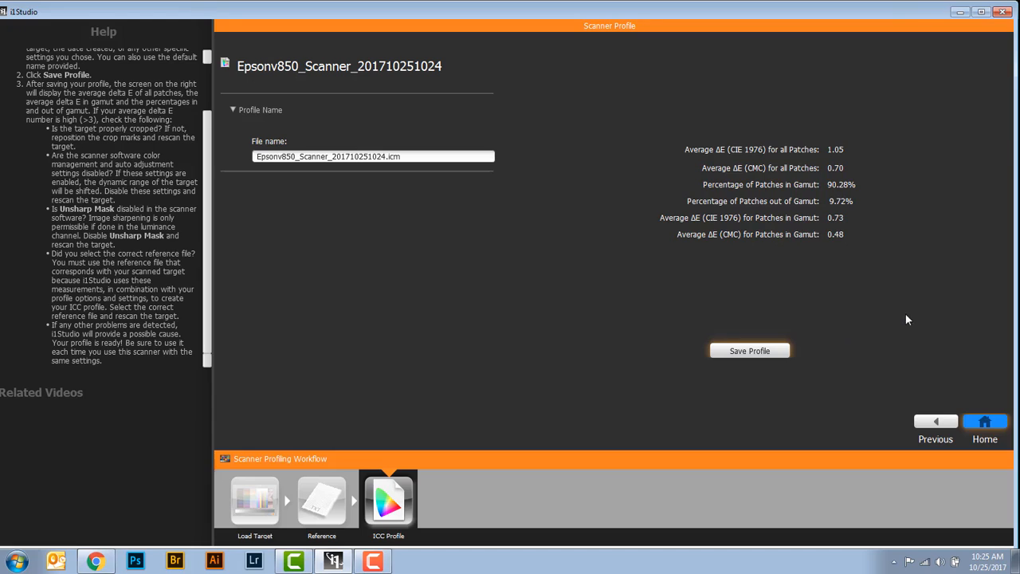
left_click(982, 417)
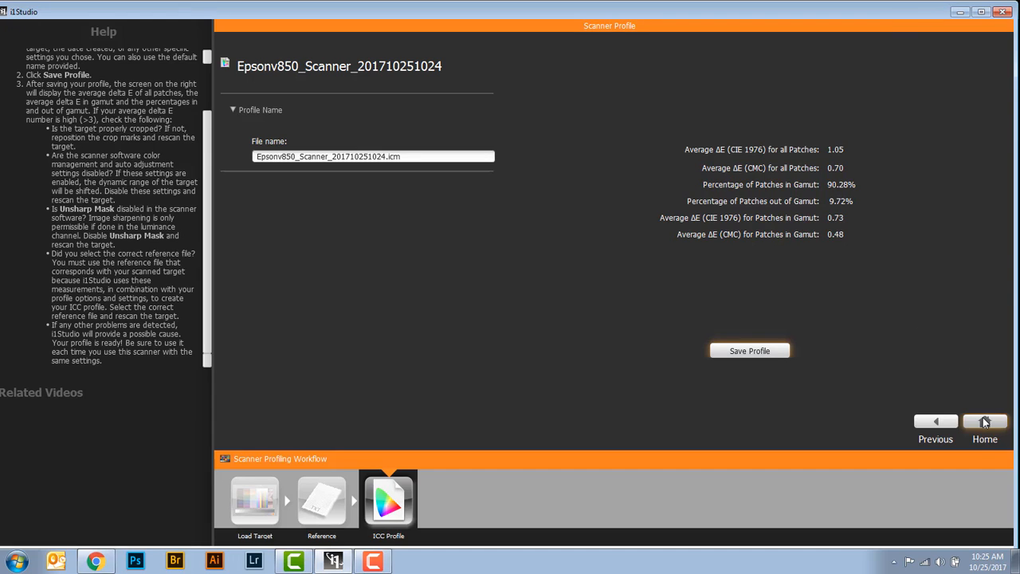